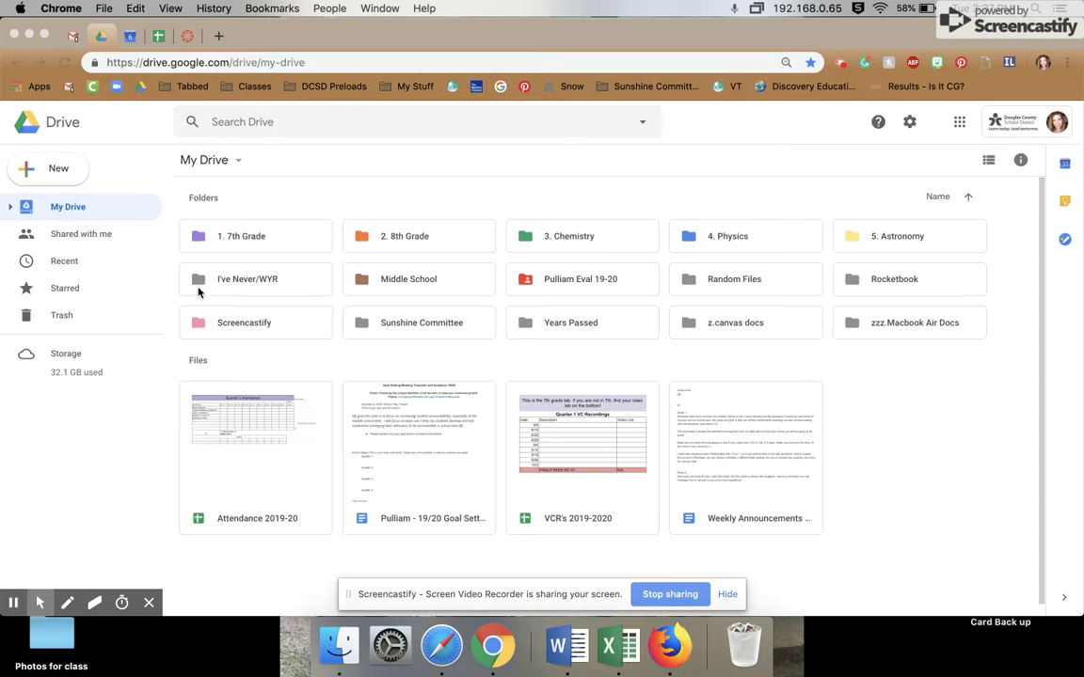
Create a Google Docs document titled with the owner's surname plus "-VCW1Q1" and enter the filler text "Fr;khjfe;jkas;kejchf as;fh;askhfe;k b"
left_click(60, 176)
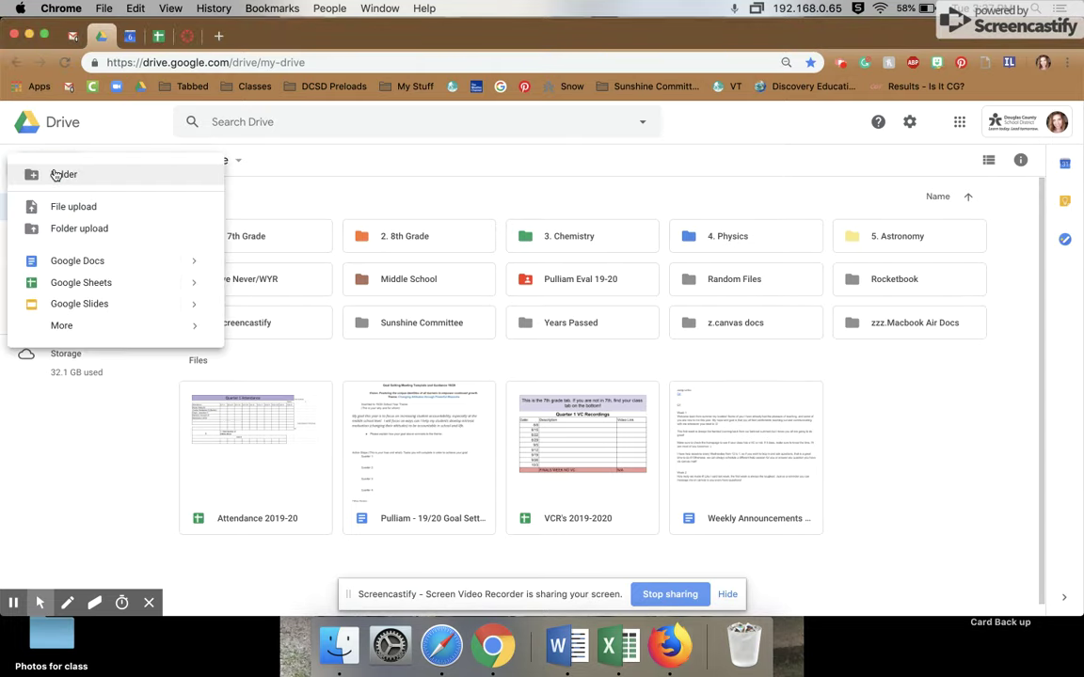
left_click(82, 264)
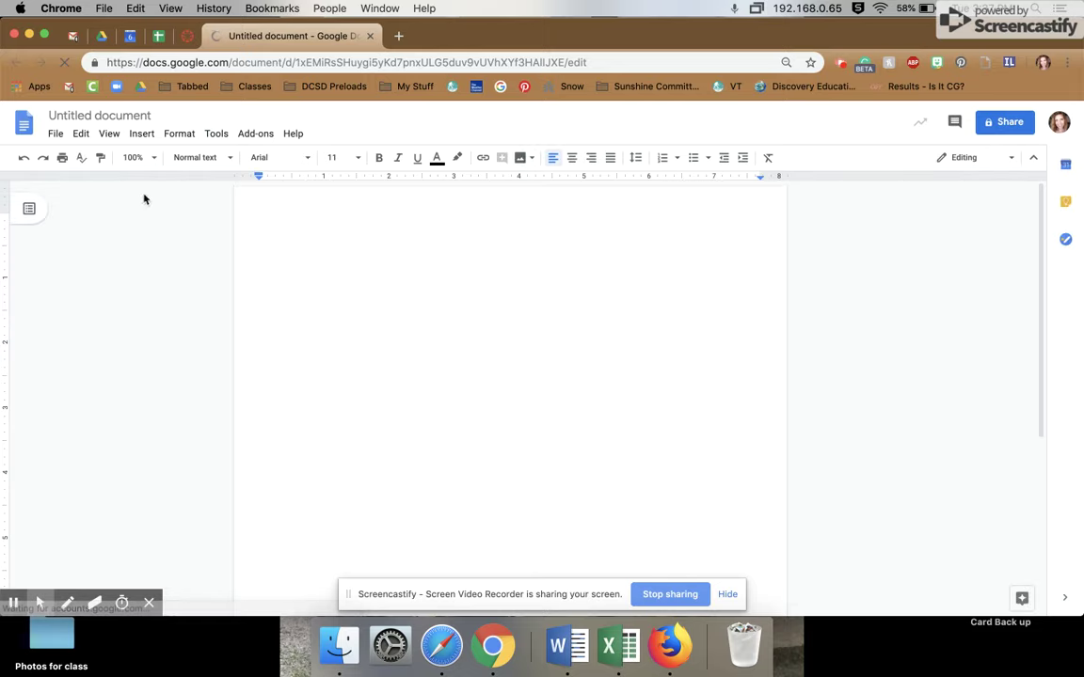
left_click(59, 117)
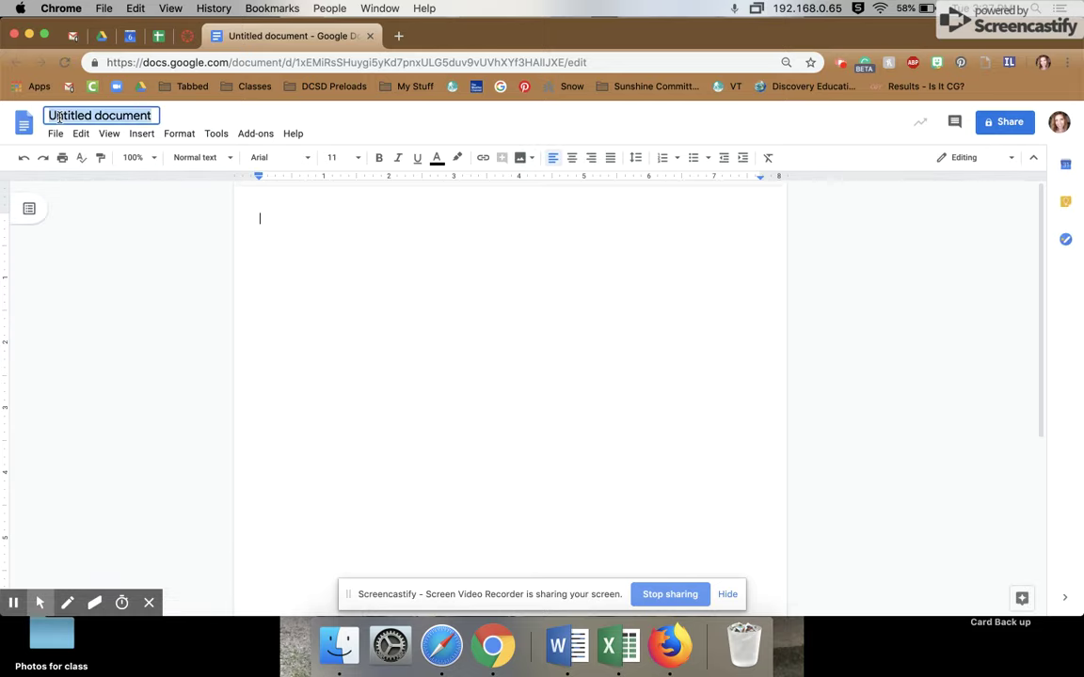
type("Pulliam")
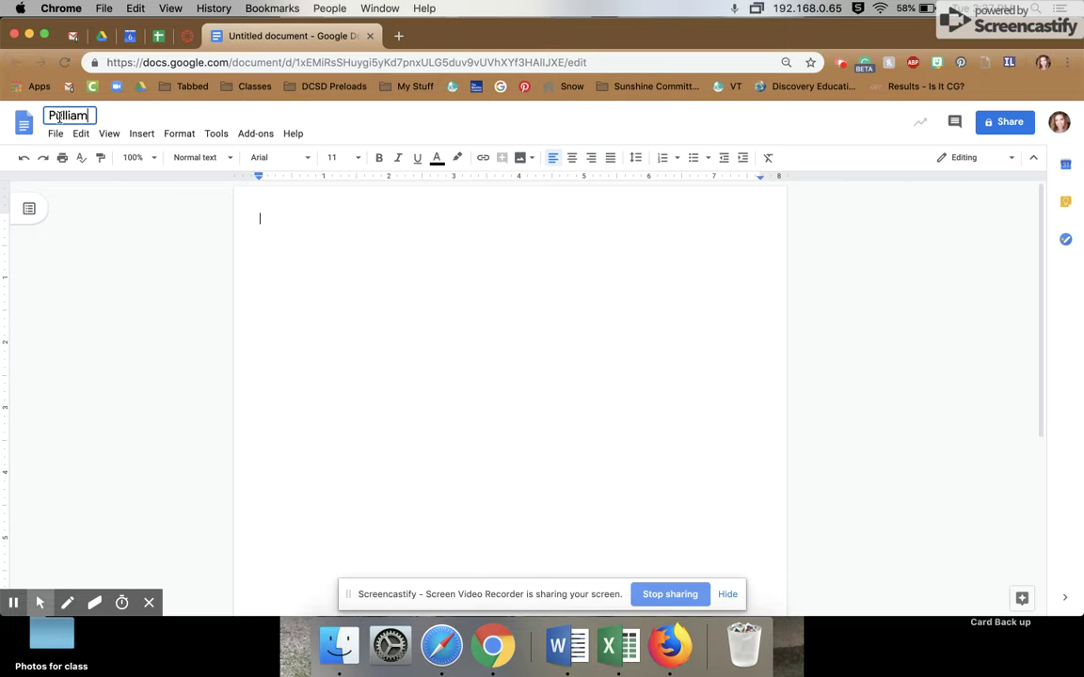
type("-VCW1Q!")
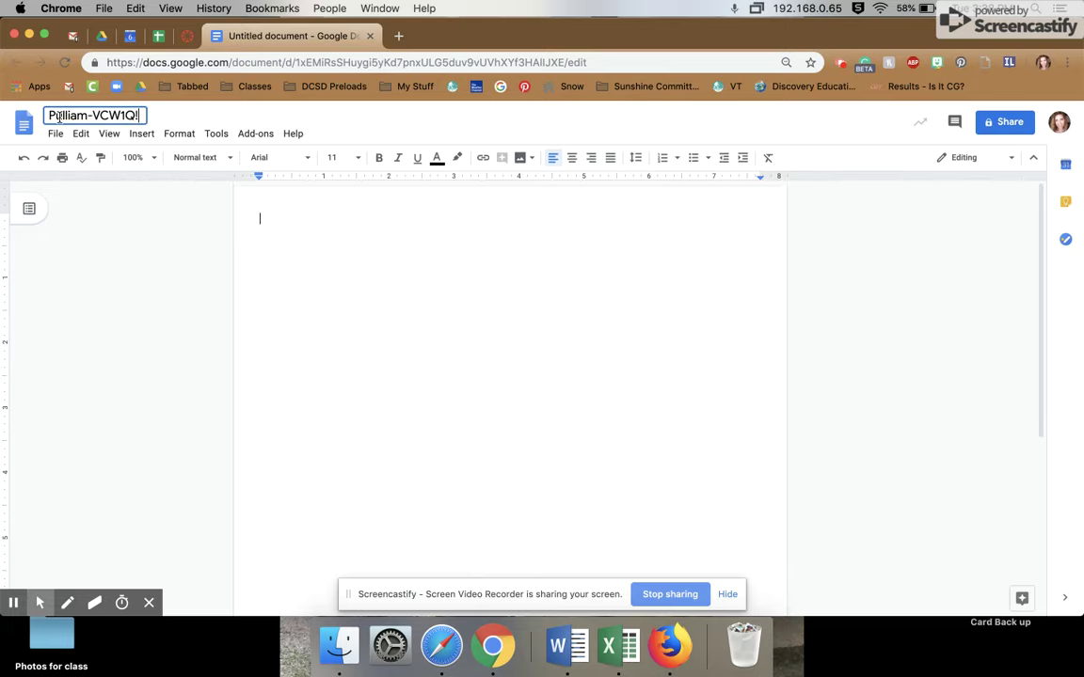
key("BackSpace")
type("1")
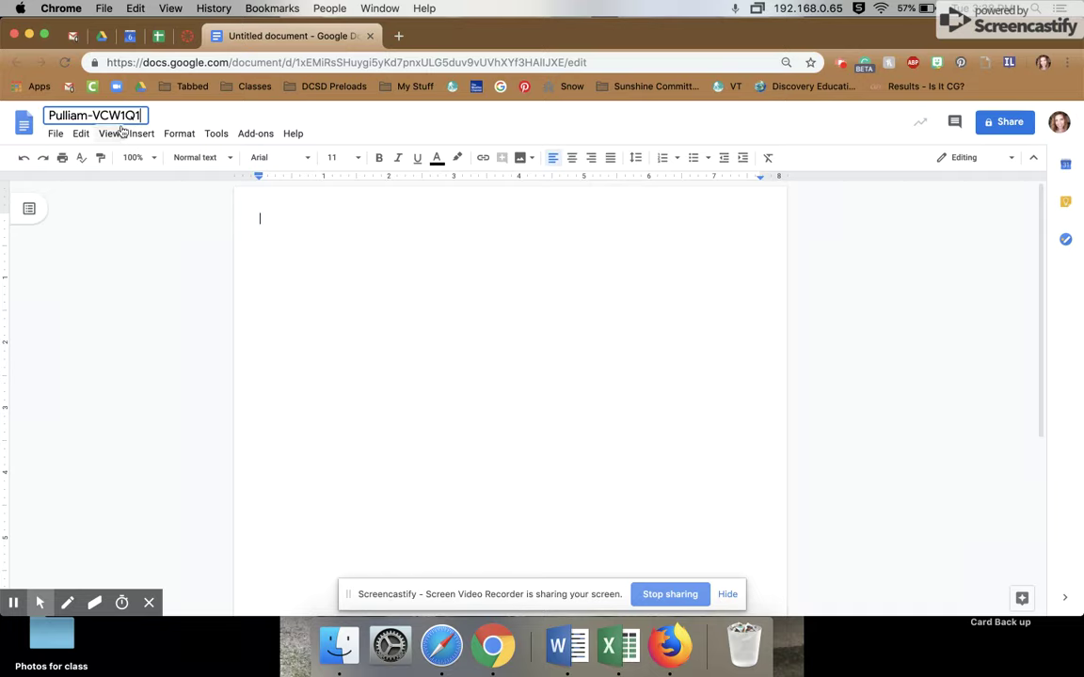
key("Return")
type("fr;khjfe;jkas;kejchf as;fh;askhfe;k b")
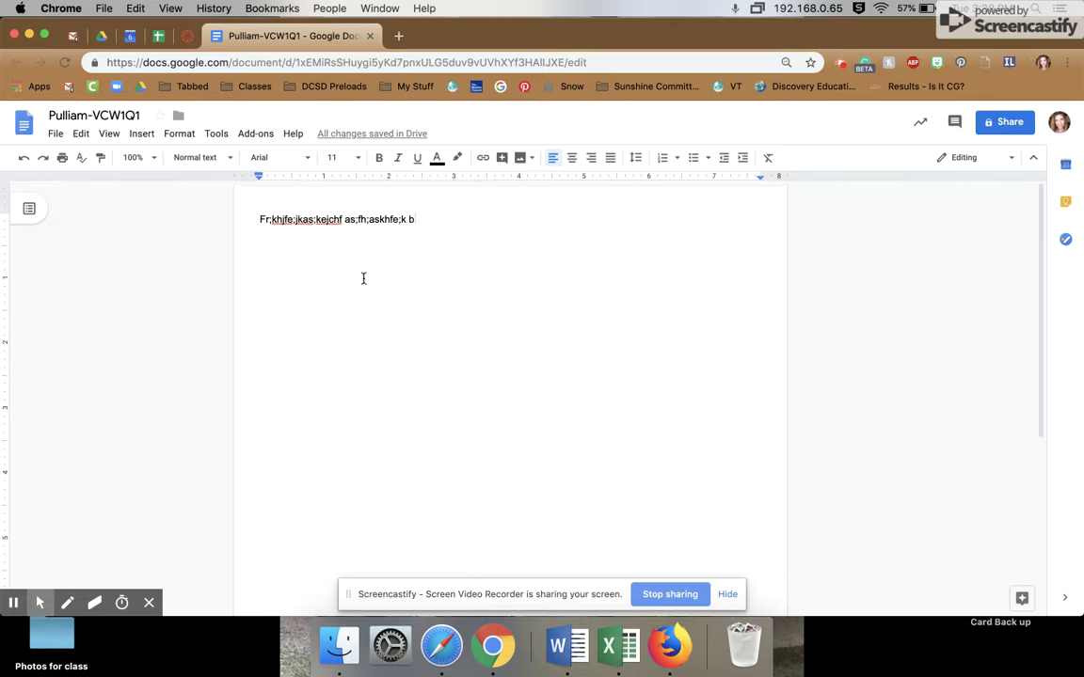
Add the teacher's account with "Can edit" access in the document's sharing settings, and discard the invitation unsent
left_click(1009, 124)
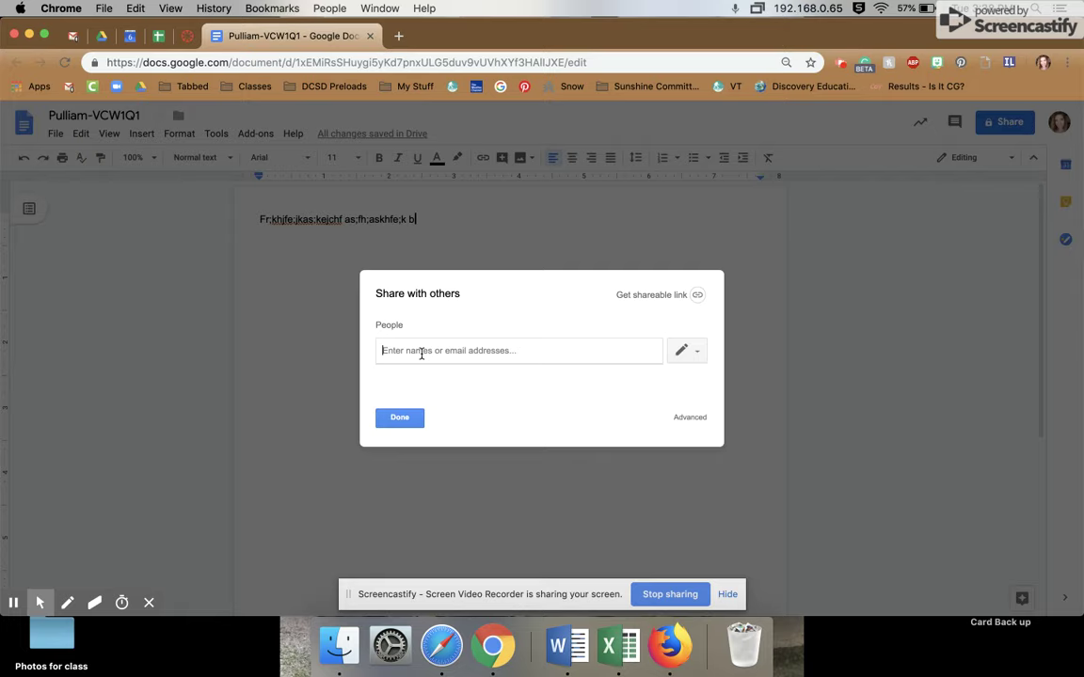
type("jpu")
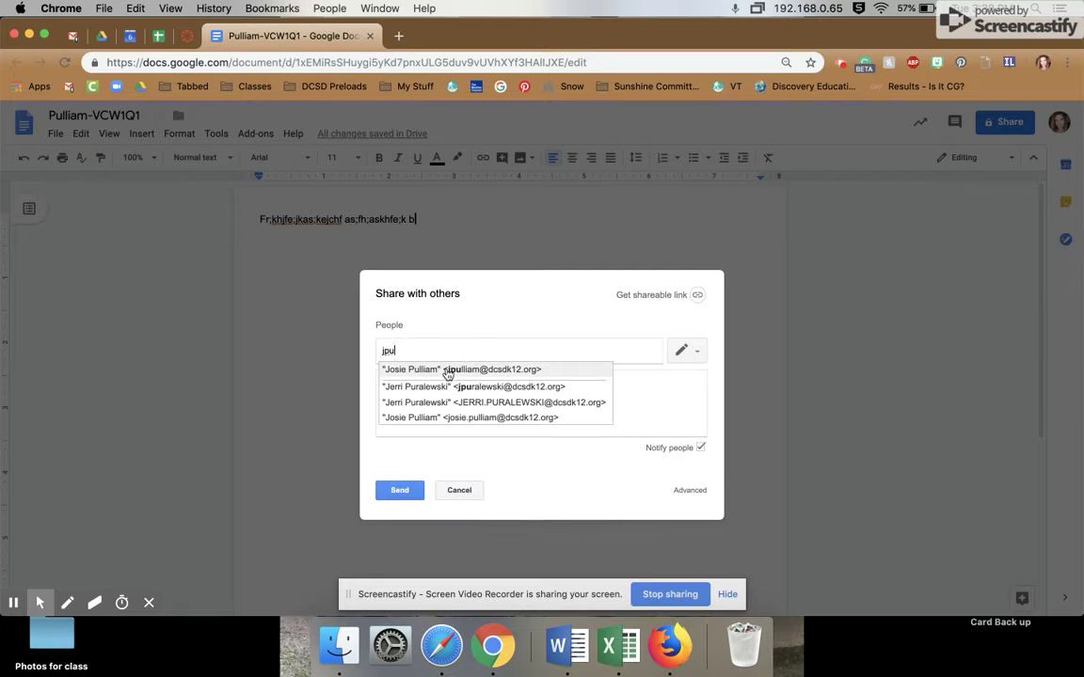
left_click(446, 369)
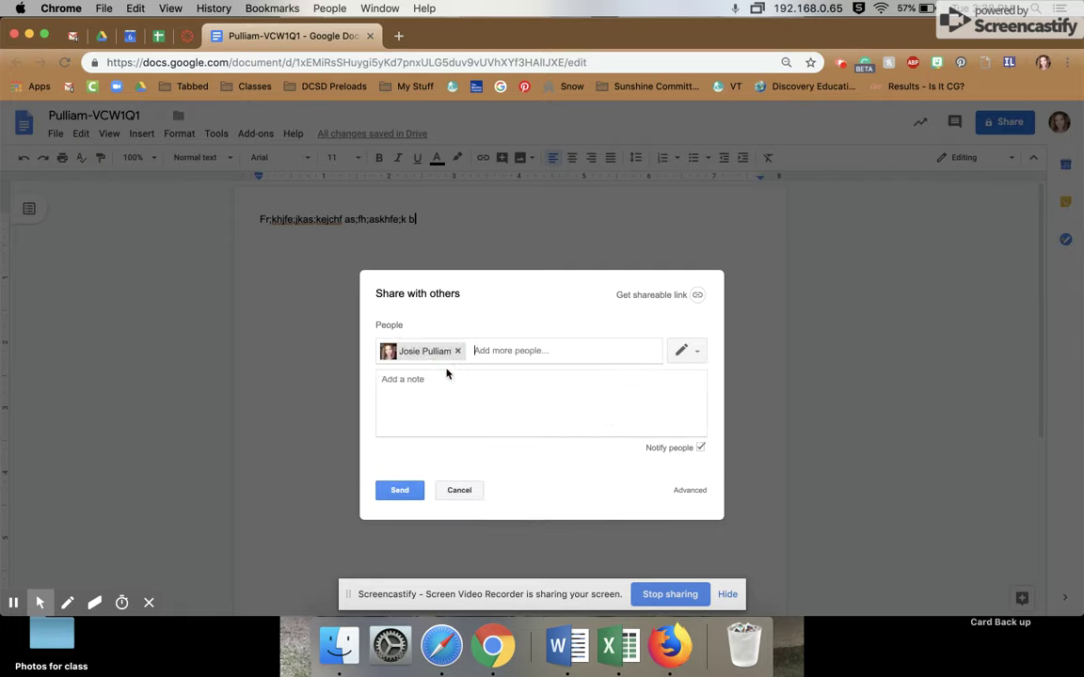
left_click(683, 351)
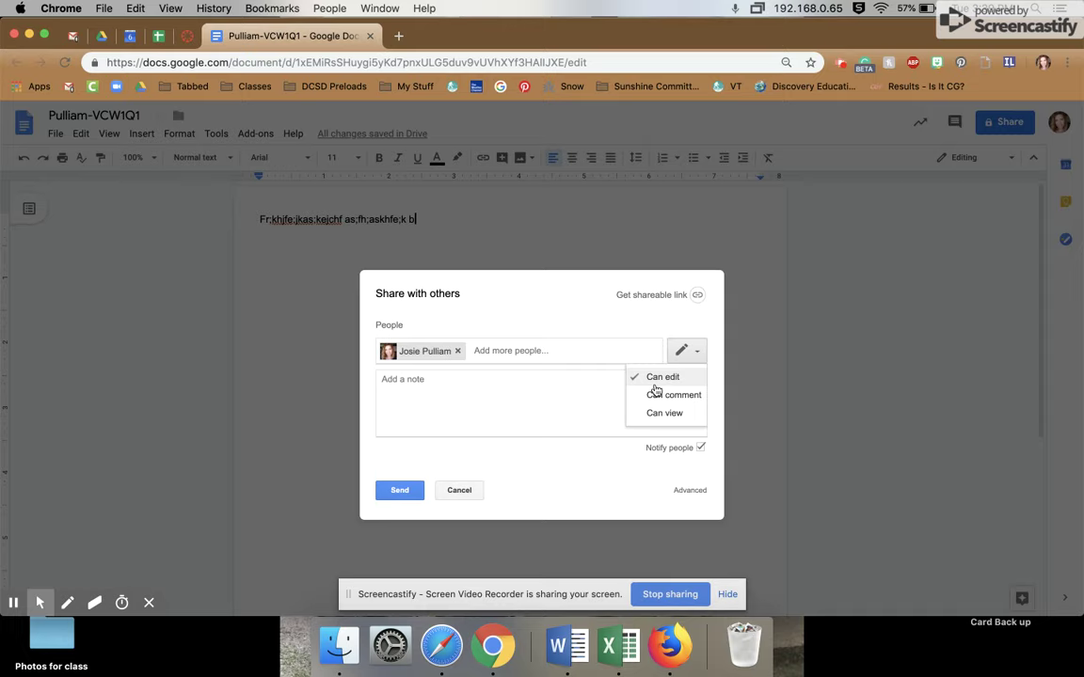
left_click(654, 380)
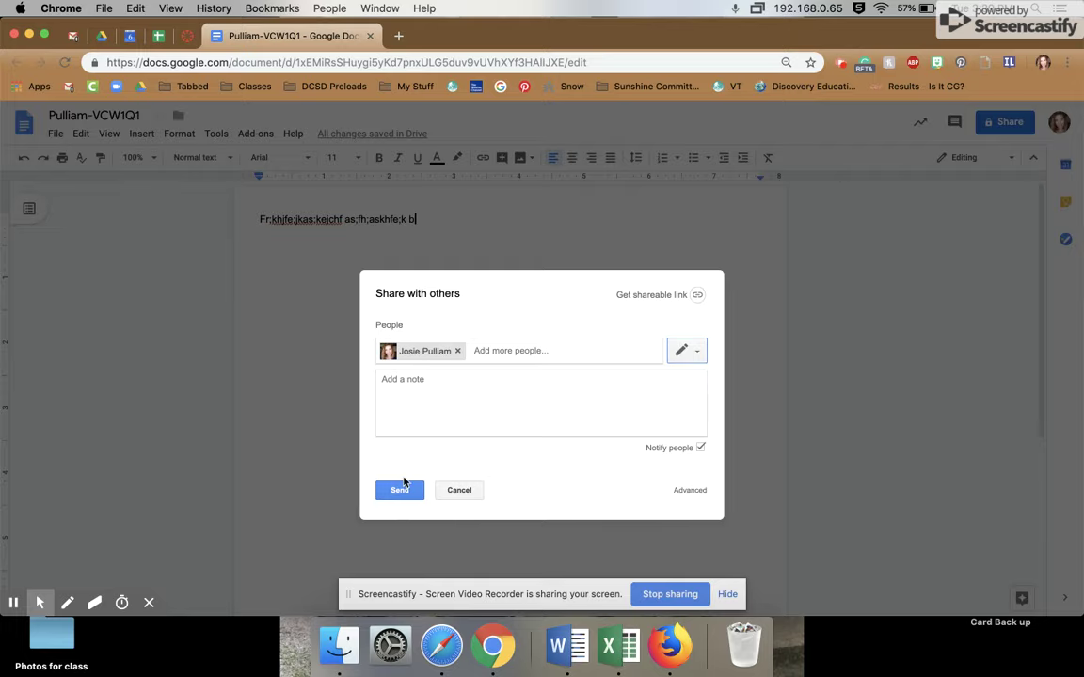
left_click(476, 494)
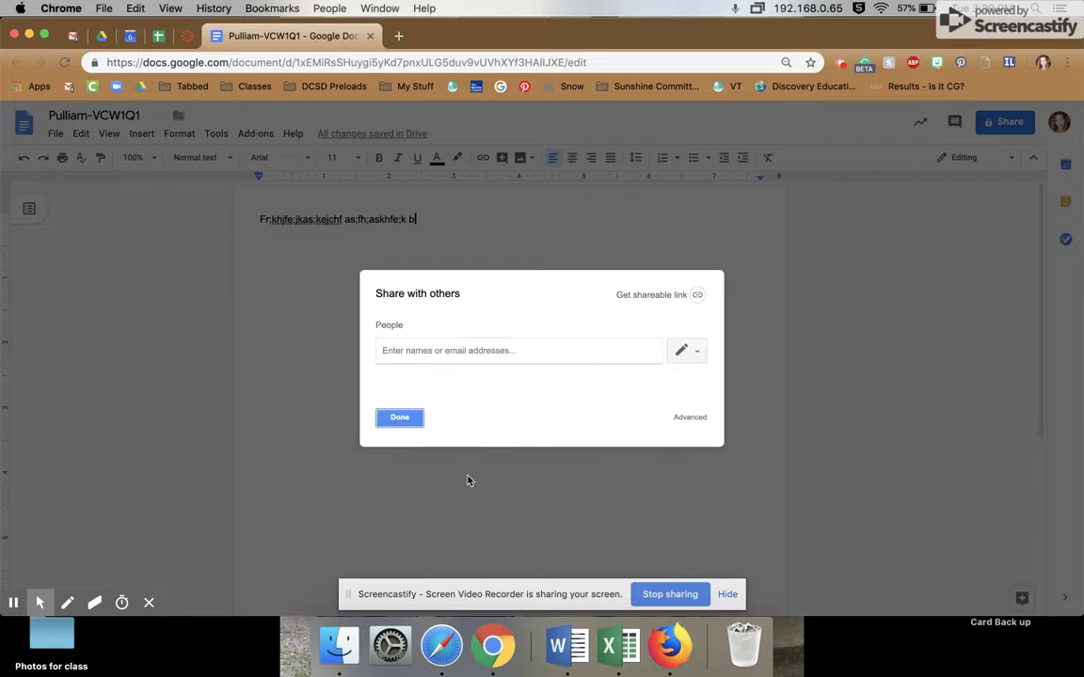
left_click(409, 422)
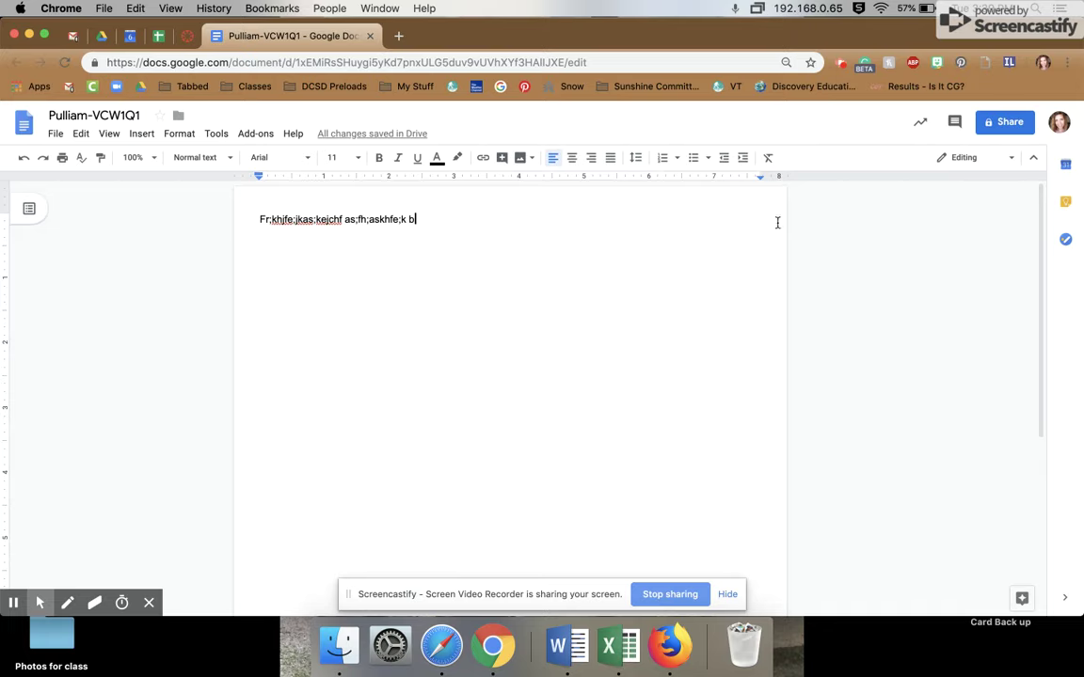
Turn on link sharing for the document and set the access to "Anyone at DCSD with the link can edit"
left_click(1010, 122)
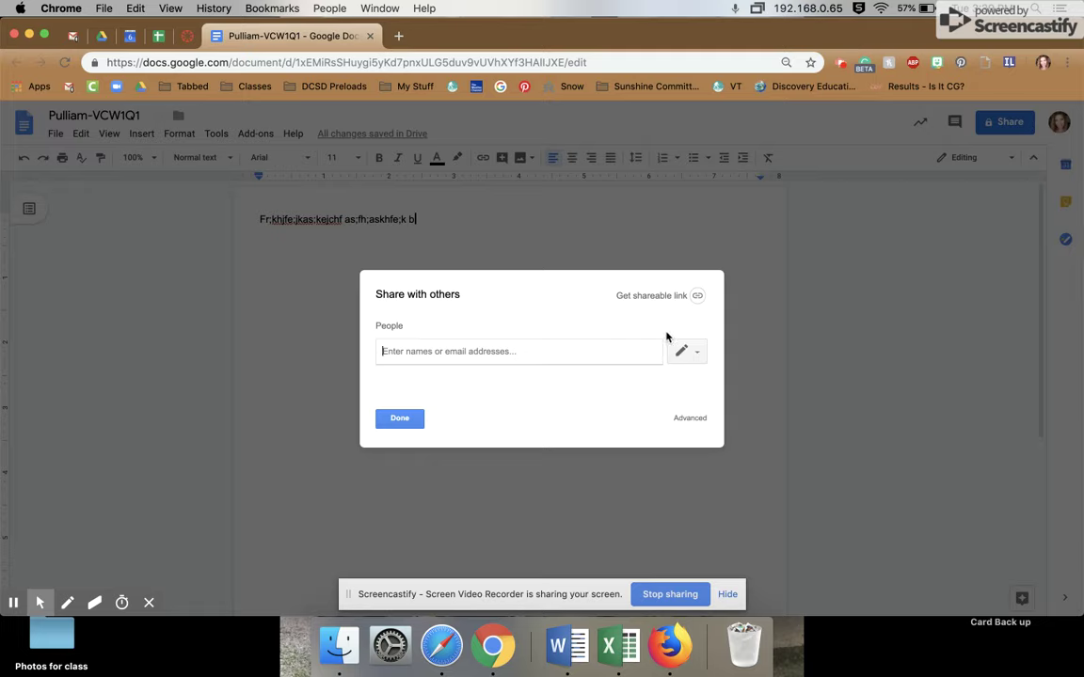
left_click(656, 300)
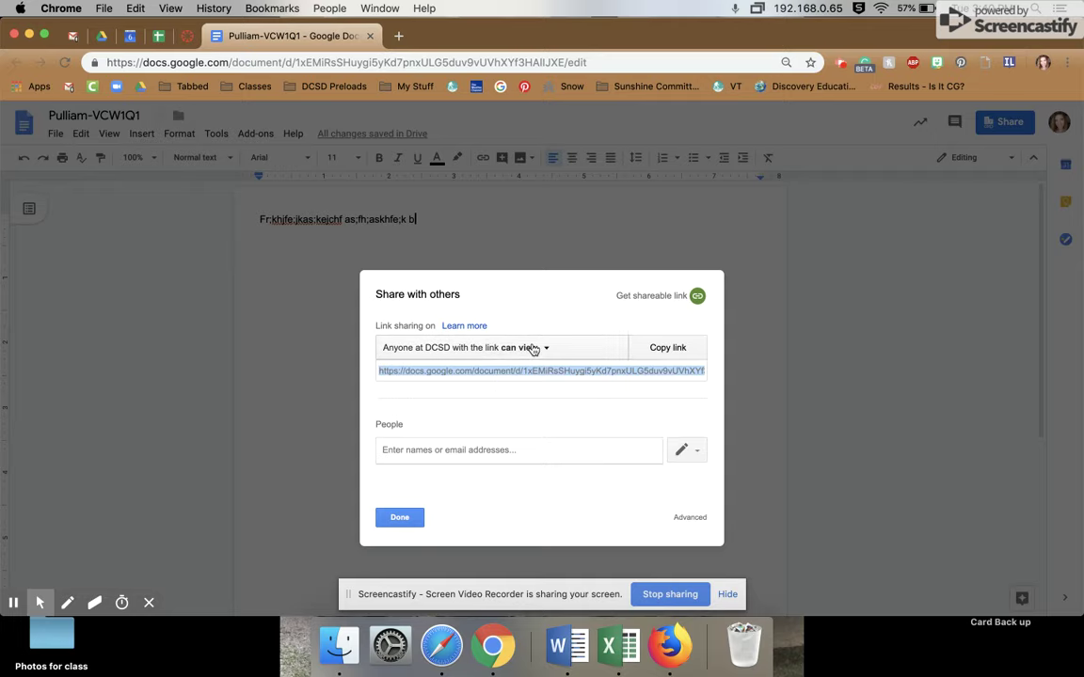
left_click(539, 349)
left_click(524, 401)
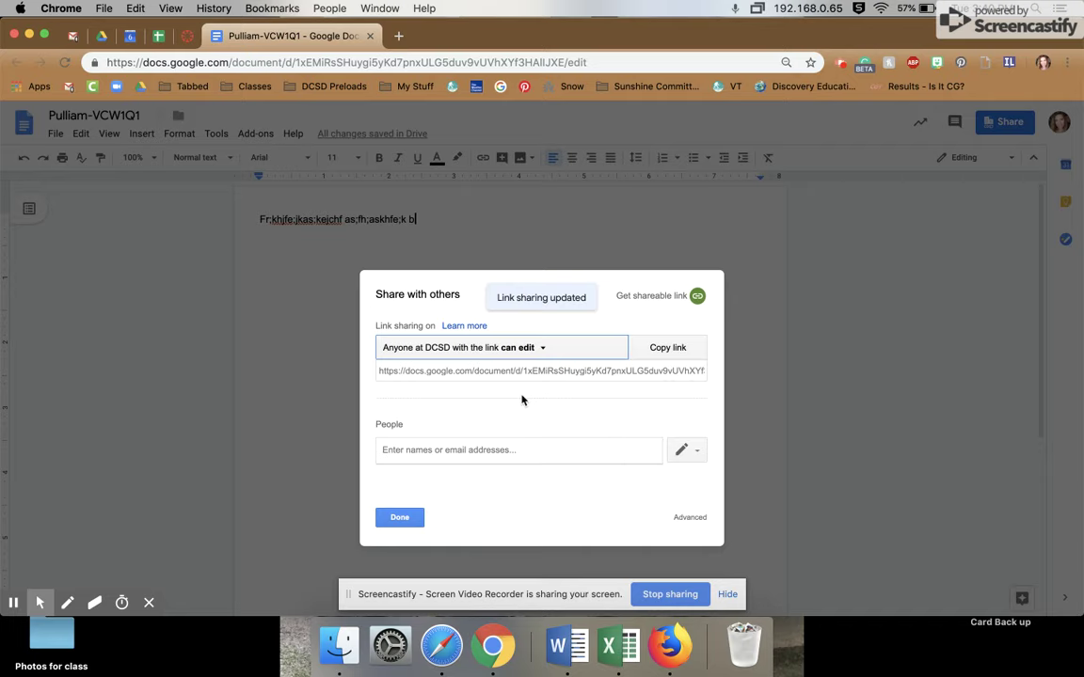
left_click(400, 517)
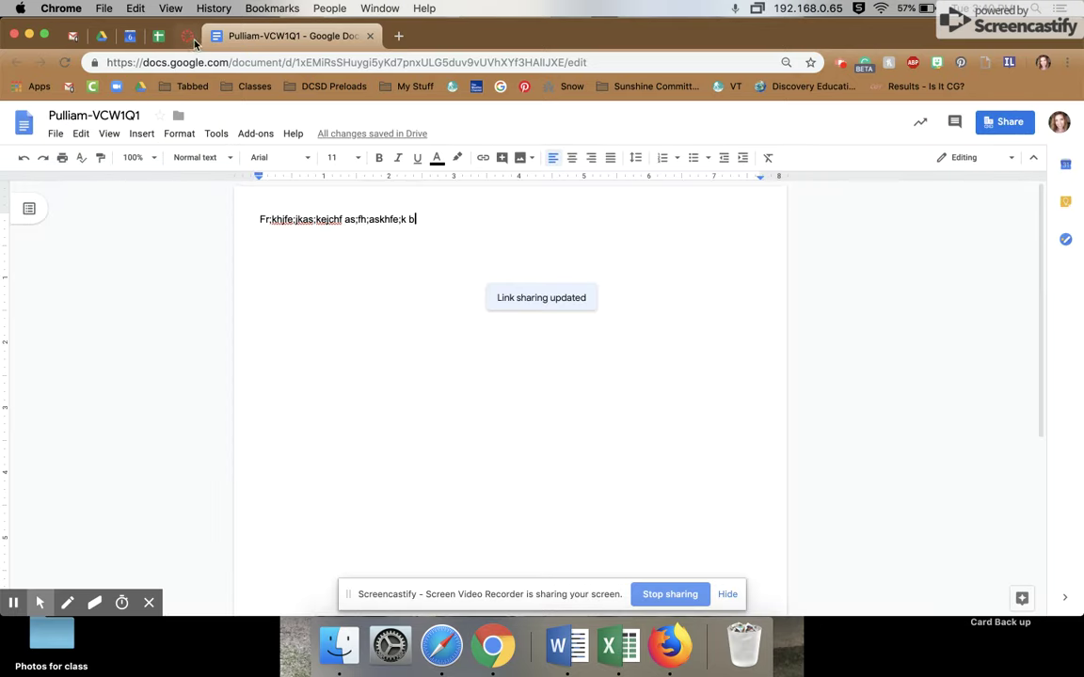
Remove the newly created VCW1Q1 document from My Drive in Google Drive
left_click(103, 37)
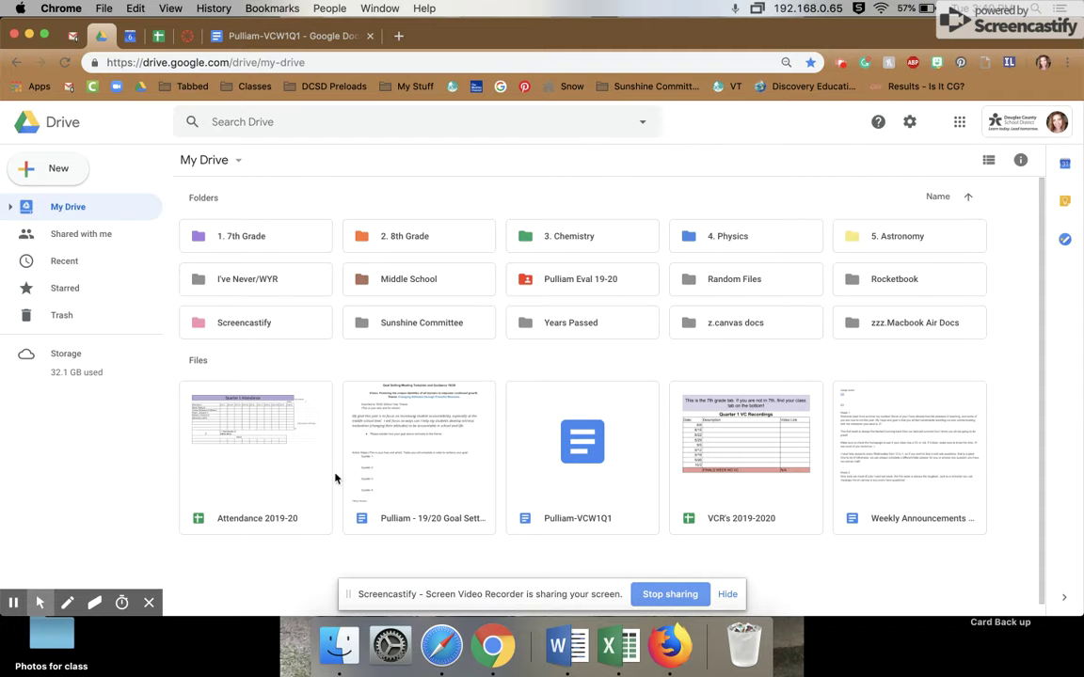
left_click(593, 452)
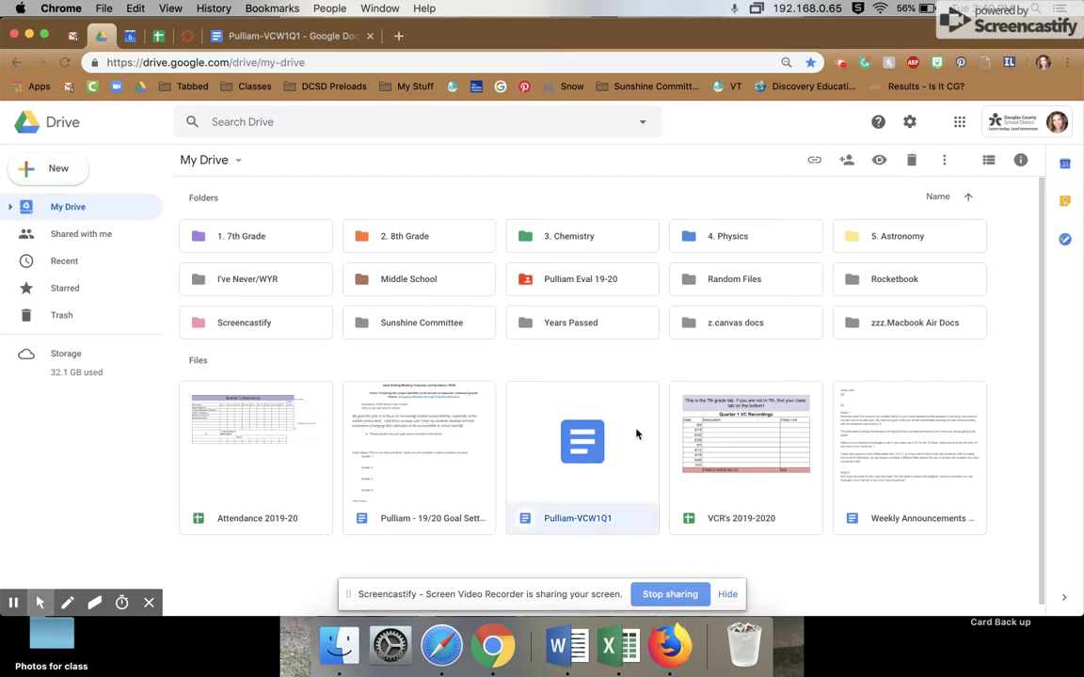
left_click(911, 161)
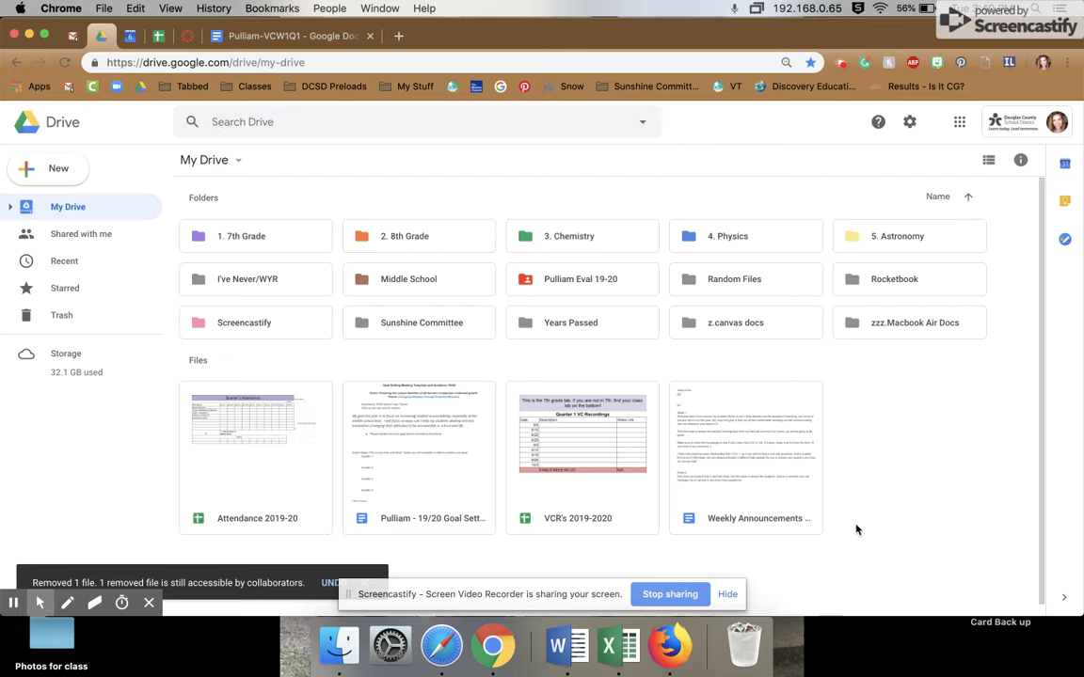
scroll(770, 470, "down", 1)
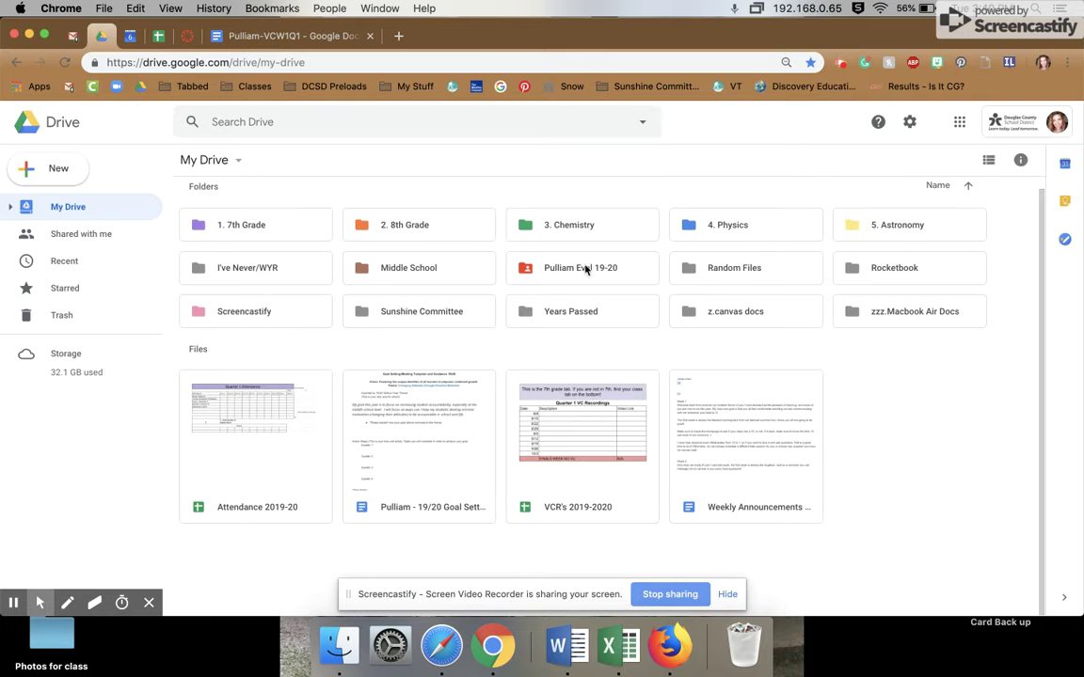
right_click(419, 369)
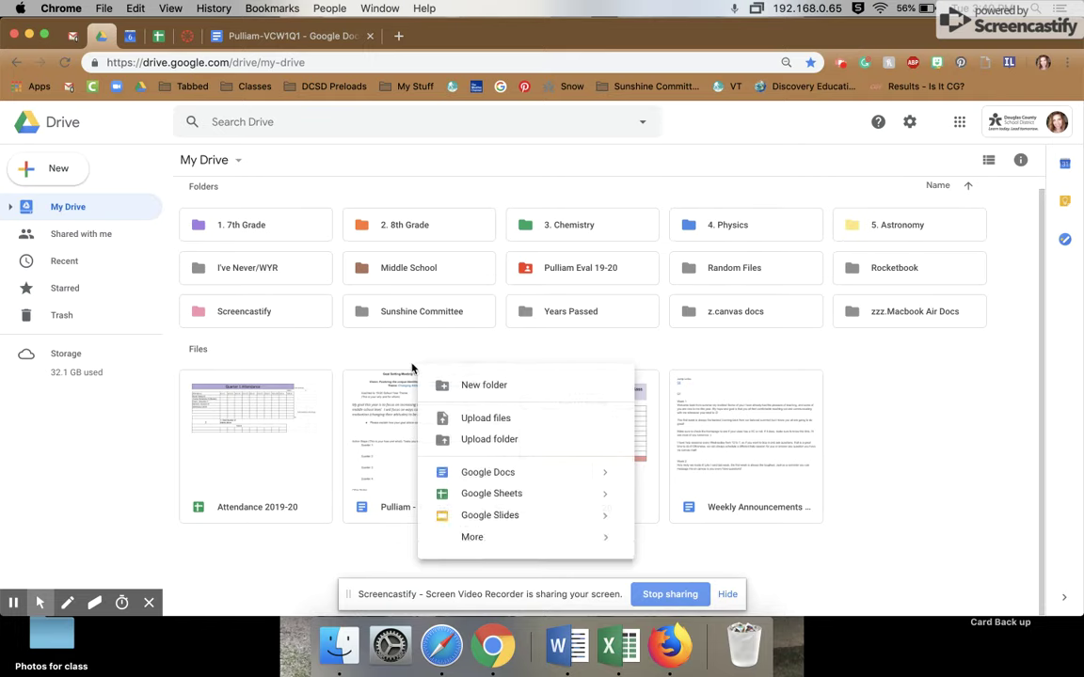
left_click(341, 360)
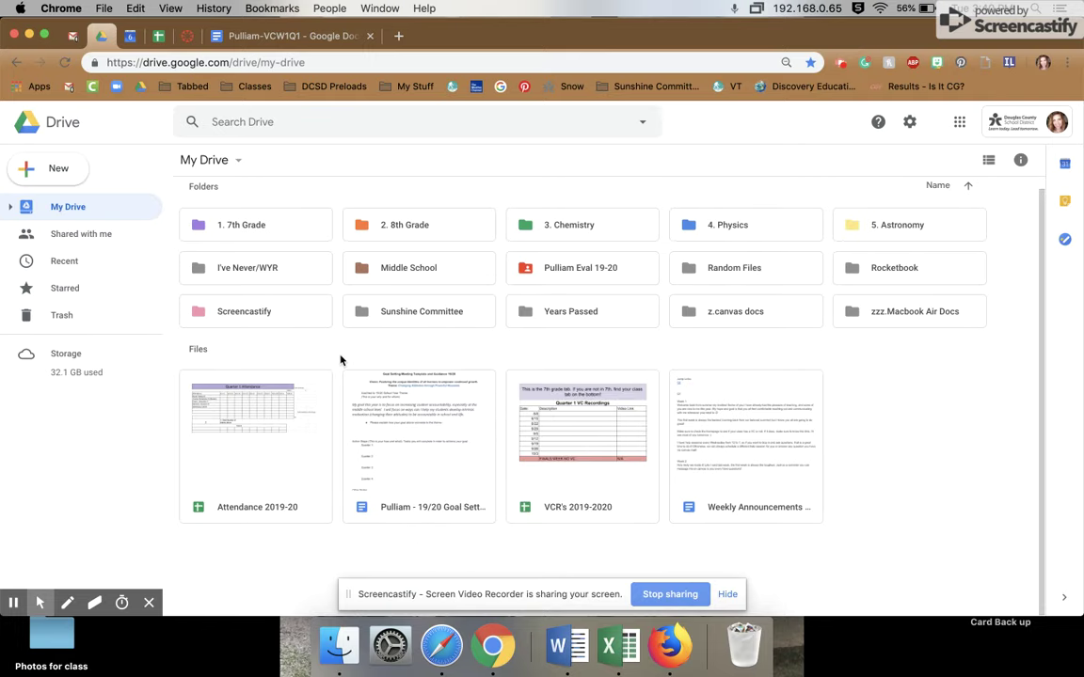
Browse the files other people have shared under Shared with me
left_click(106, 236)
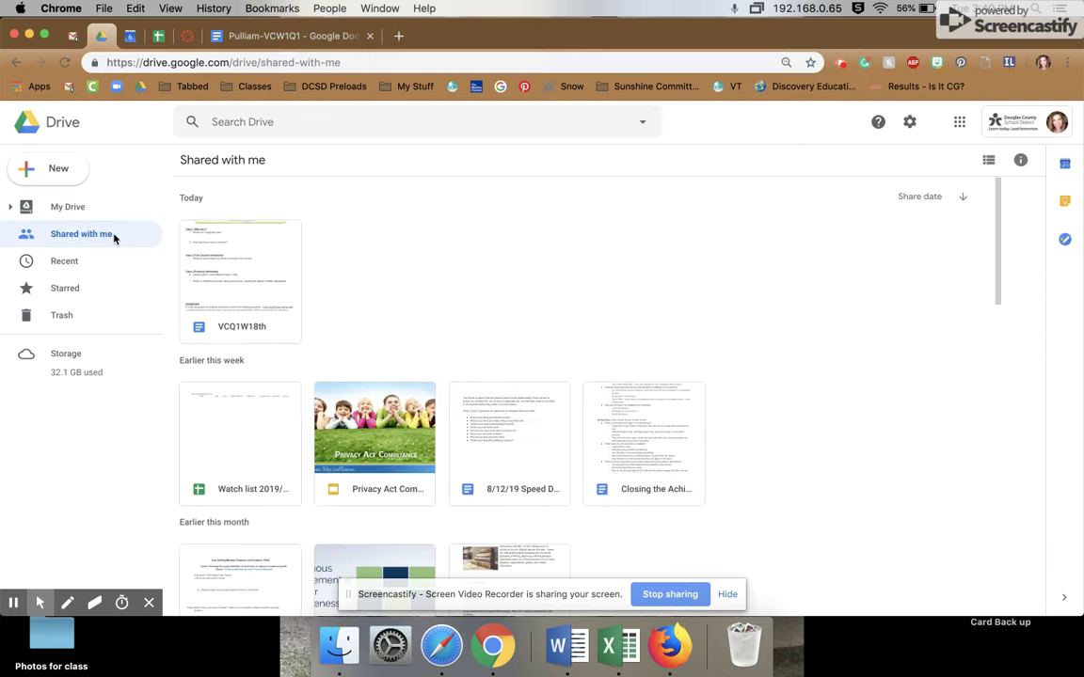
scroll(680, 445, "down", 10)
scroll(680, 445, "down", 15)
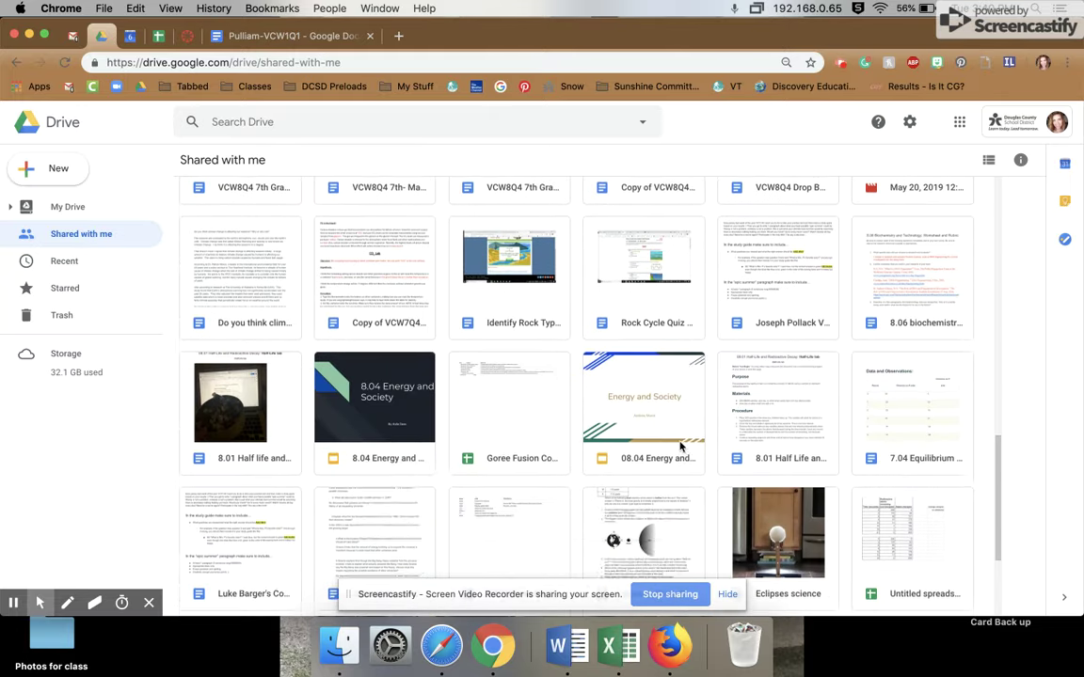
scroll(680, 445, "down", 10)
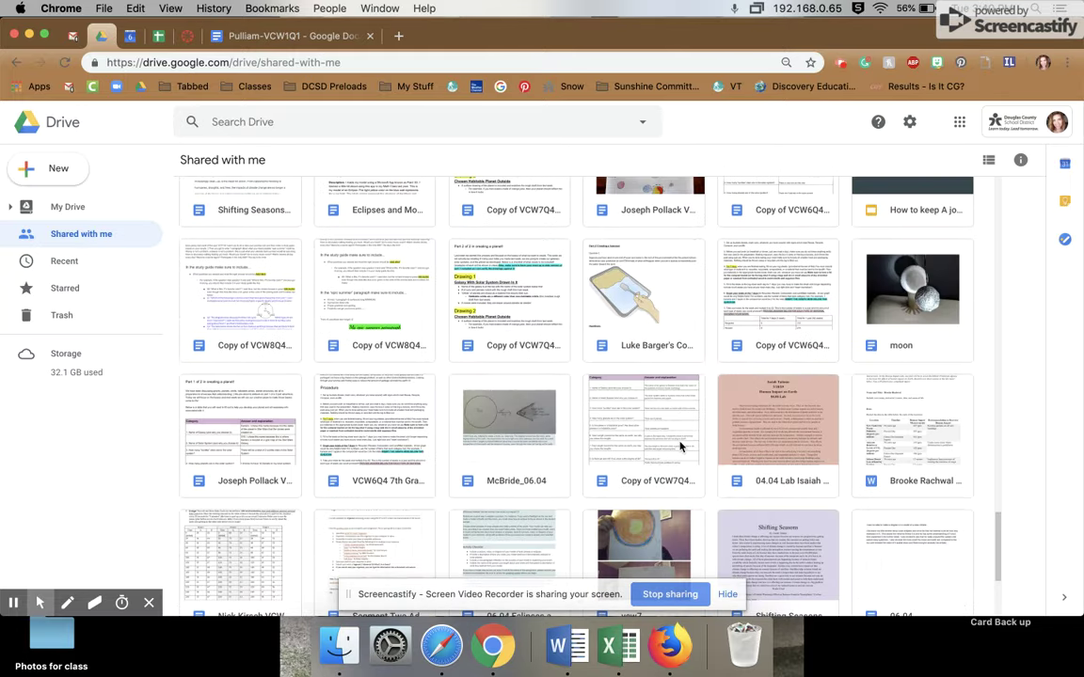
scroll(681, 447, "up", 20)
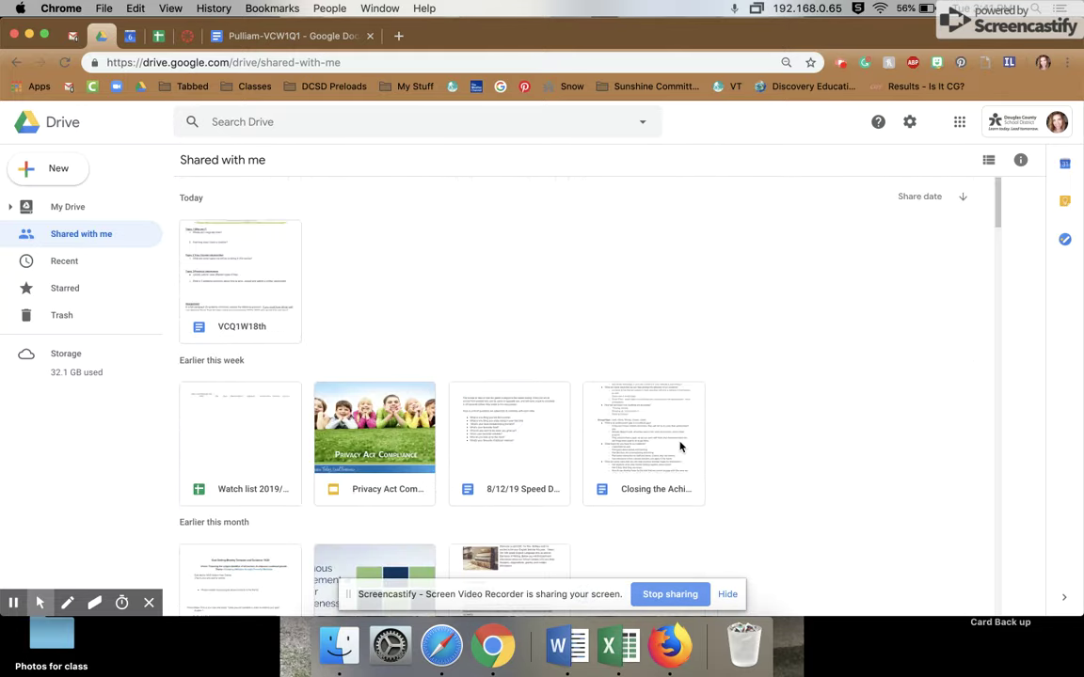
Look through the contents of the "1. 7th Grade" folder in My Drive and return to the My Drive overview
left_click(68, 209)
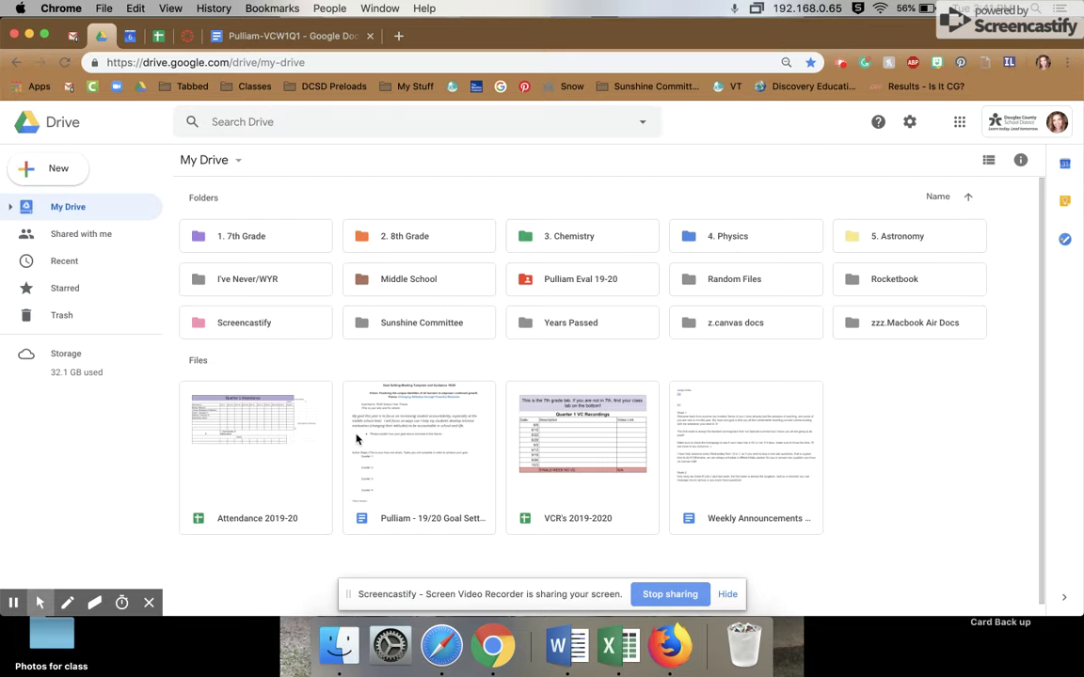
double_click(244, 237)
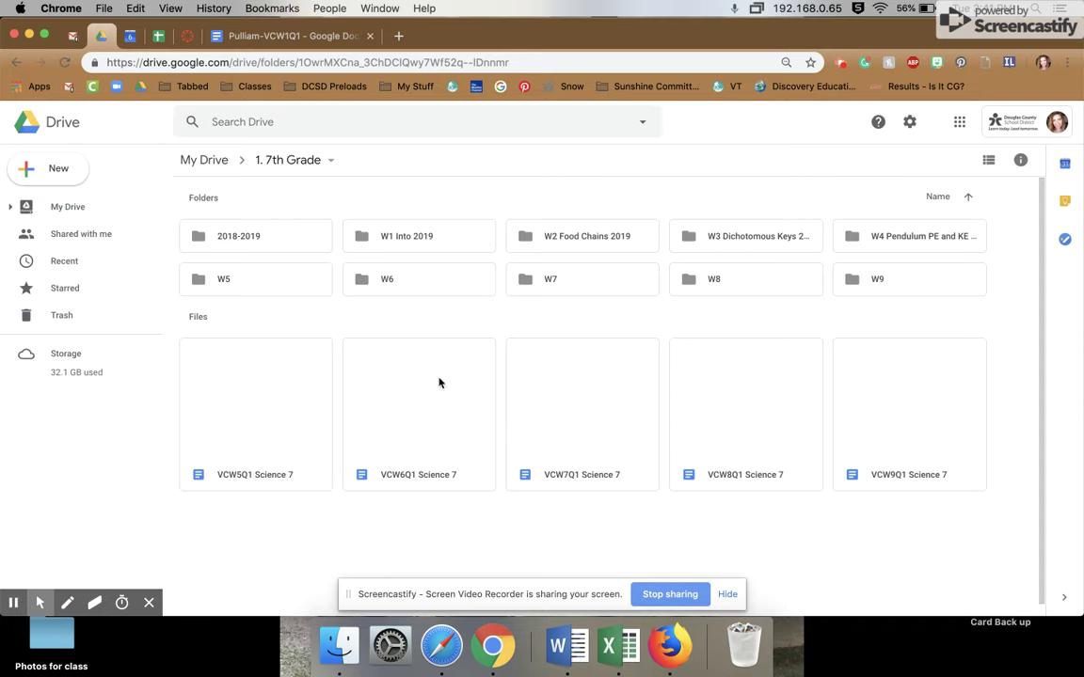
left_click(208, 161)
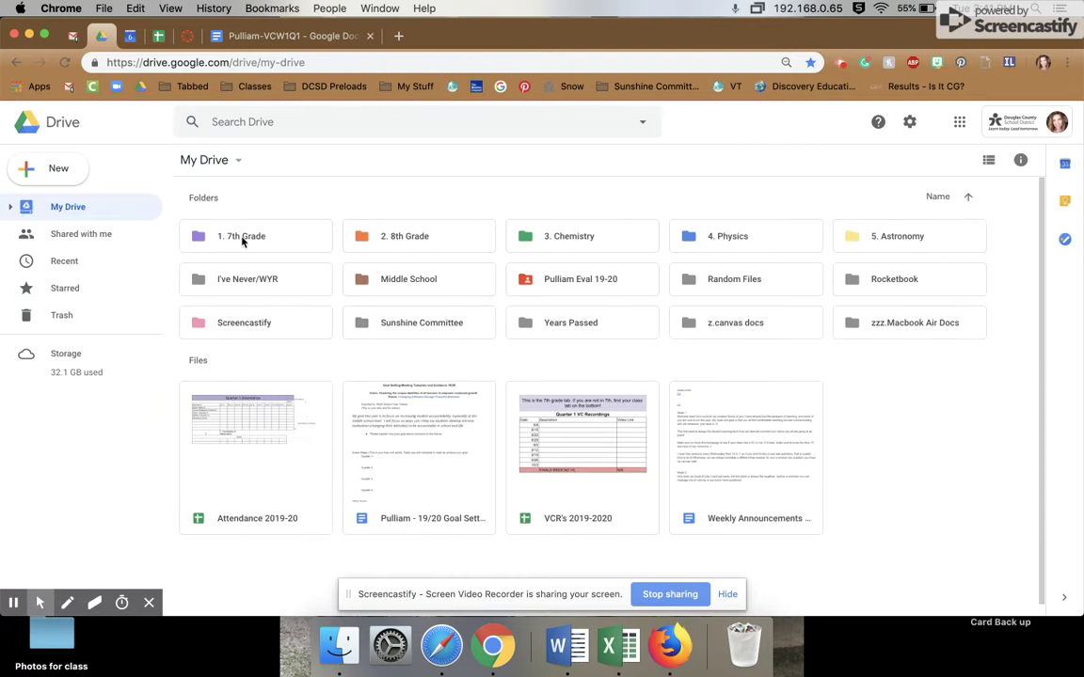